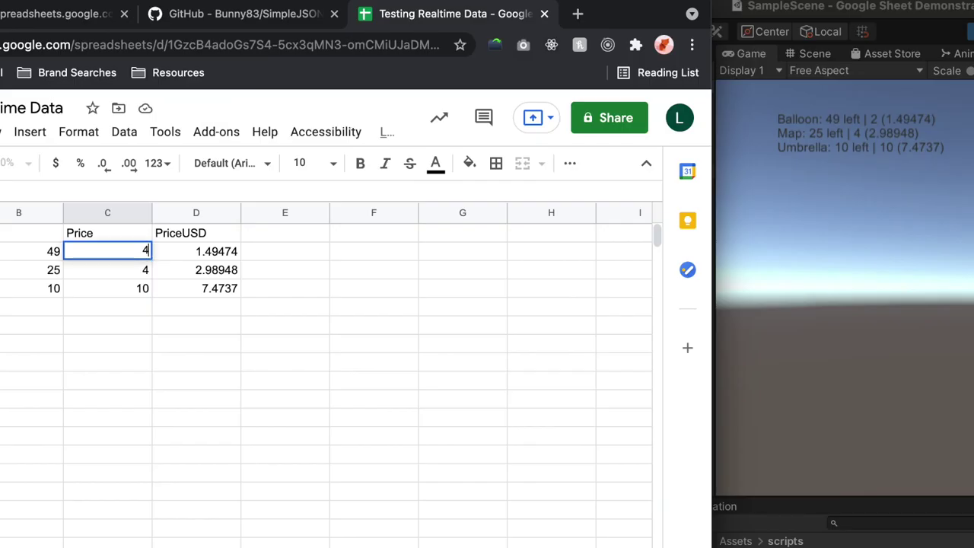
- Create a blank Untitled spreadsheet with an empty Sheet1
key("Return")
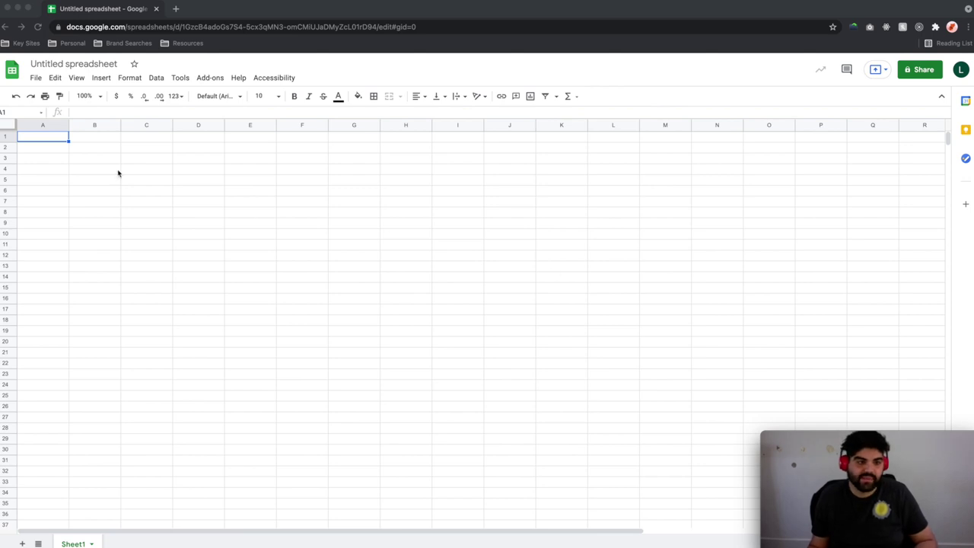
- Enter the headers Name, Qty and Price in A1:C1
left_click(44, 137)
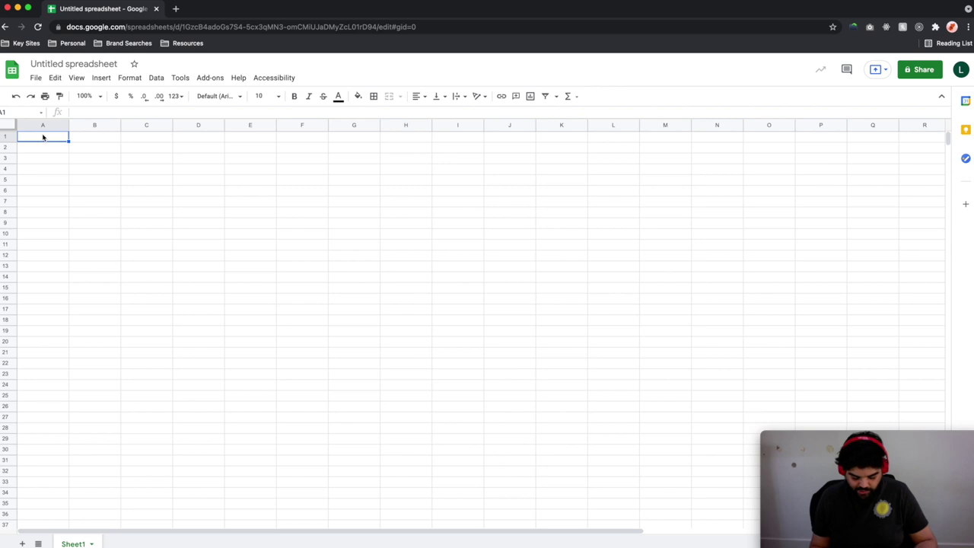
type("Name")
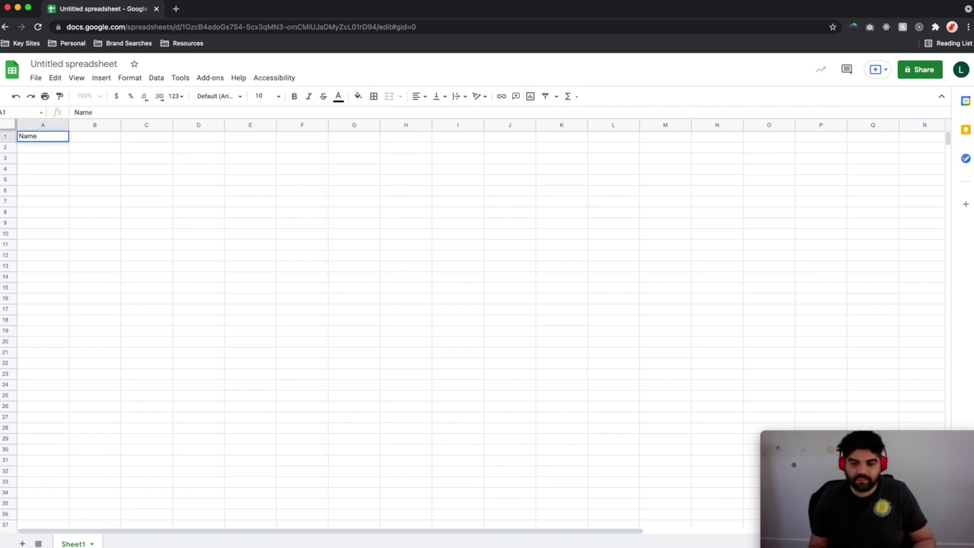
key("Tab")
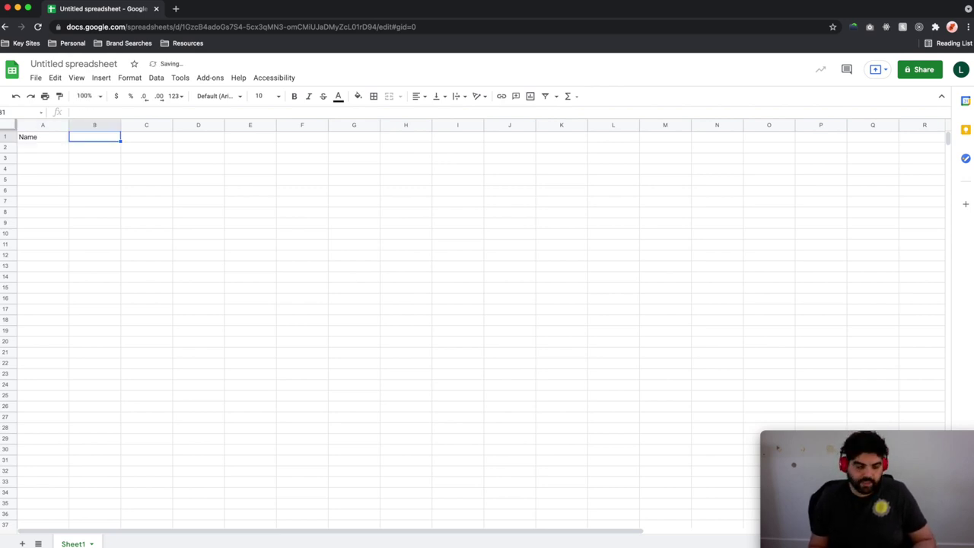
type("Qty")
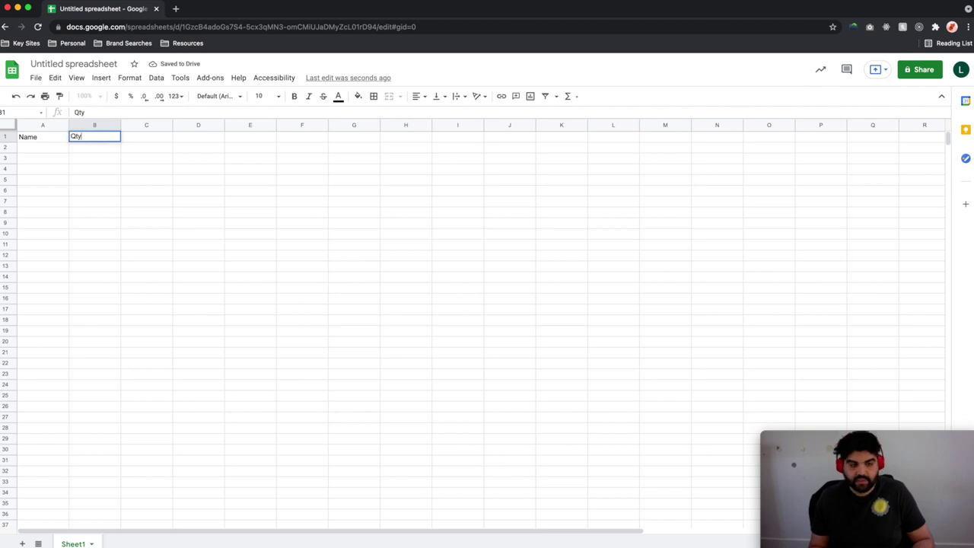
key("Tab")
type("Price")
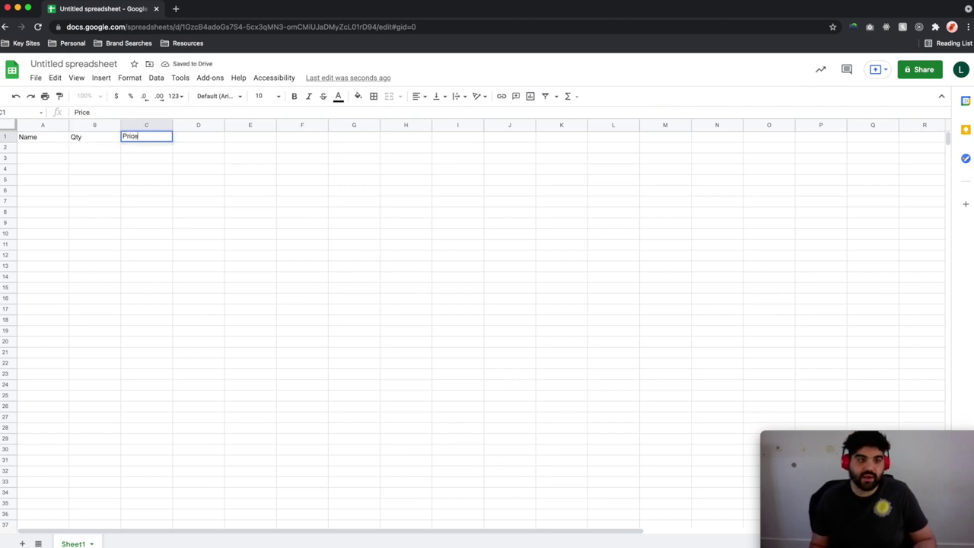
key("Return")
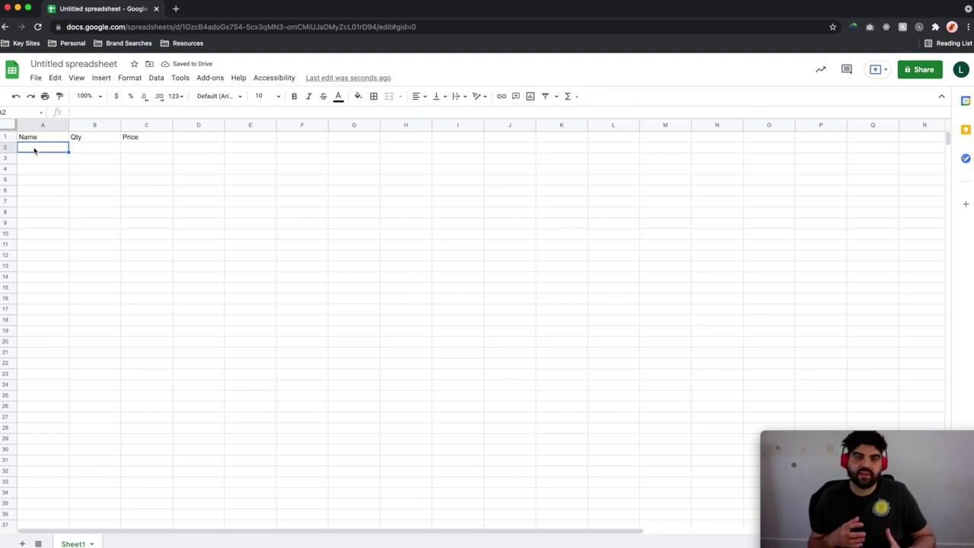
- List the items Balloon, Map and Umbrella in A2:A4
type("Balloon")
key("Return")
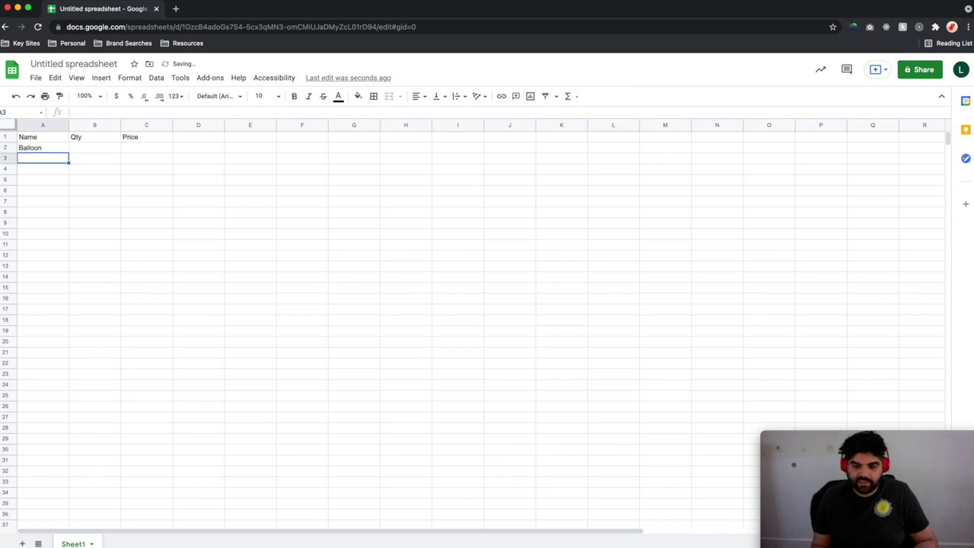
type("Map")
key("Return")
type("U")
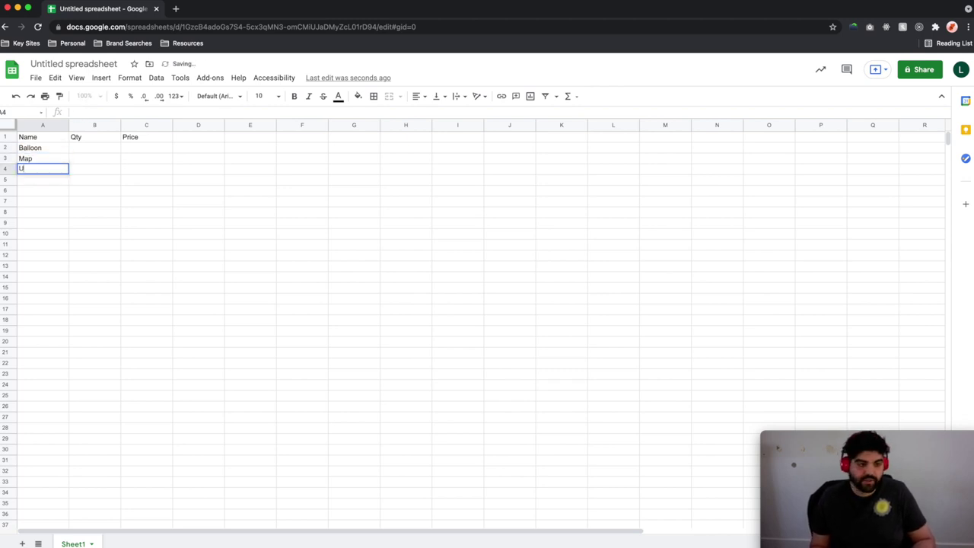
type("mbrella")
key("Tab")
- Enter quantities 50, 25 and 10 in B2:B4
key("Up")
key("Up")
type("50")
key("Return")
type("25")
key("Return")
type("10")
key("Return")
key("Up")
key("Up")
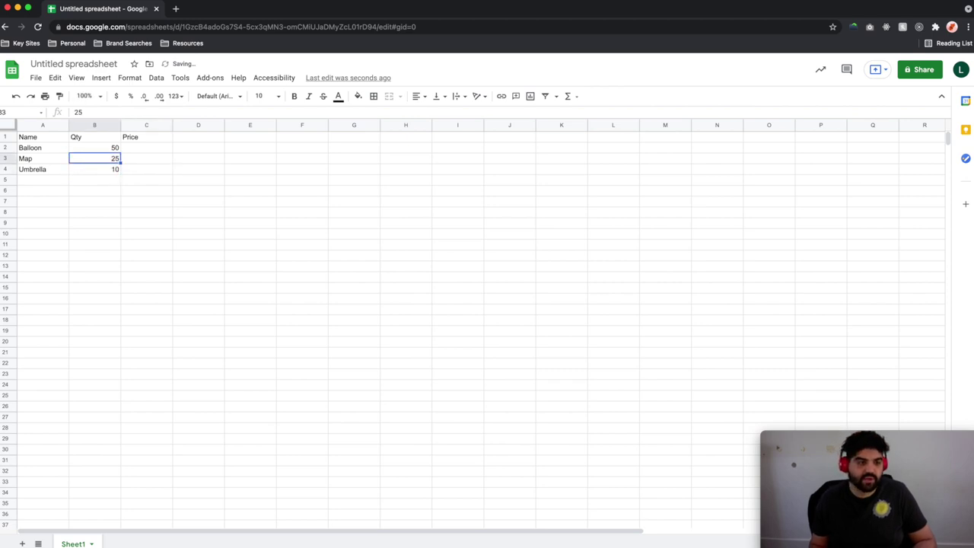
key("Up")
key("Up")
key("Right")
key("Down")
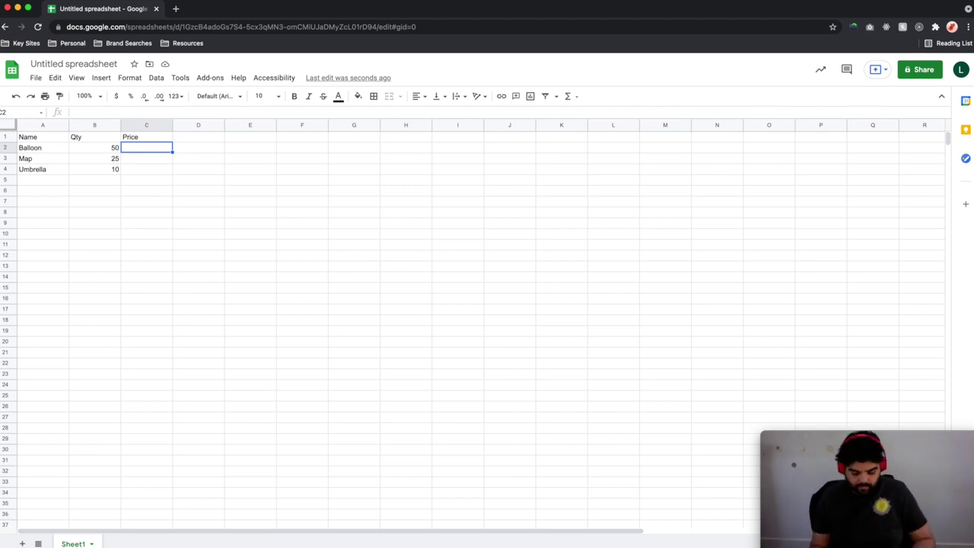
- Enter prices 2, 4 and 10 in C2:C4, correcting C2 from 10 to 2
type("10")
key("Return")
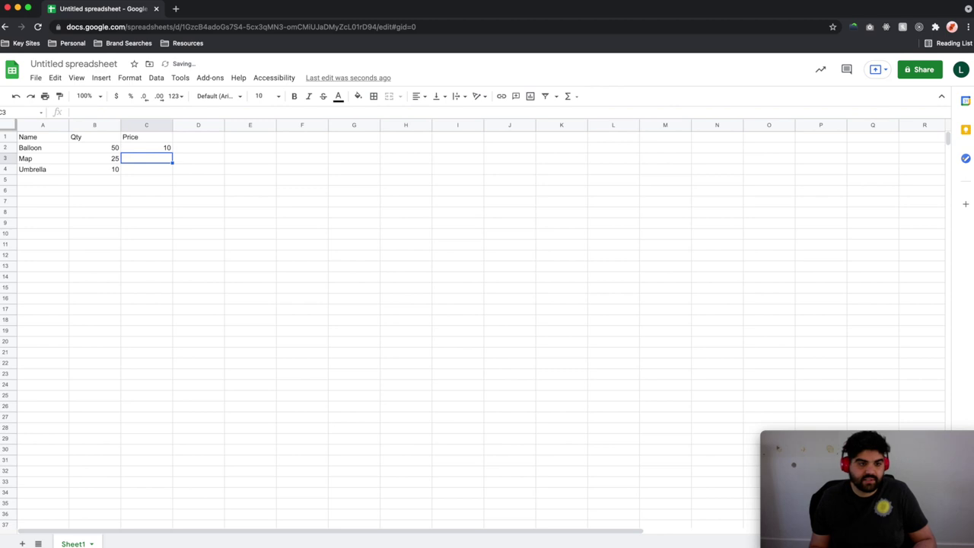
key("Up")
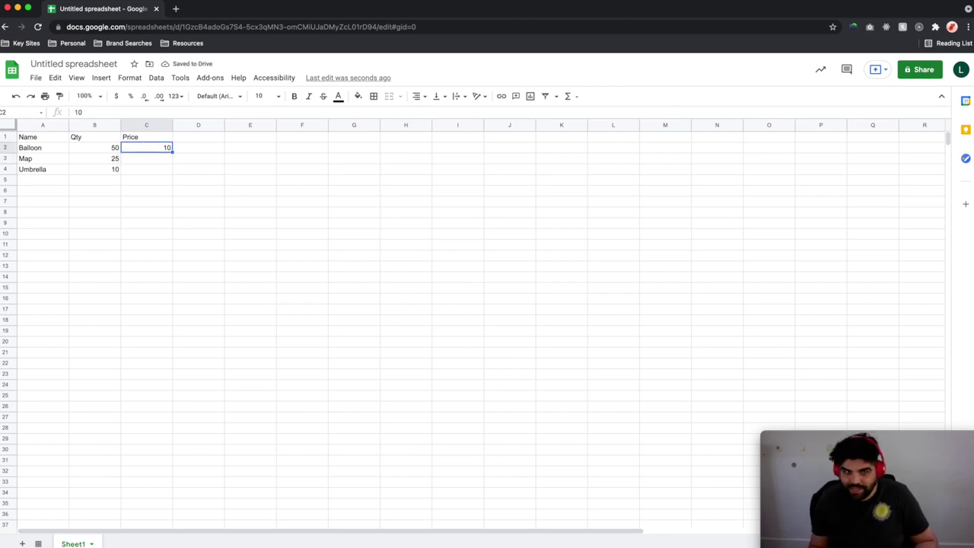
type("2")
key("Return")
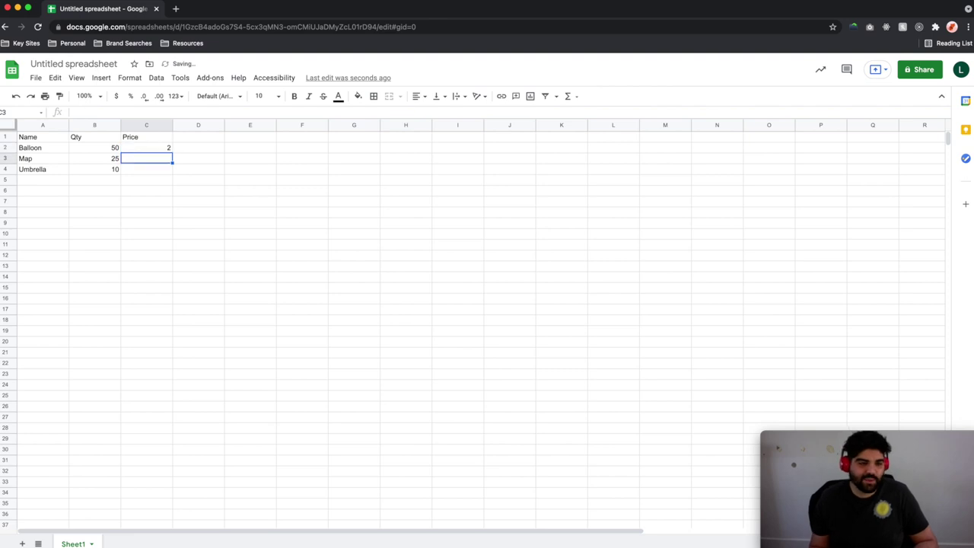
type("4")
key("Return")
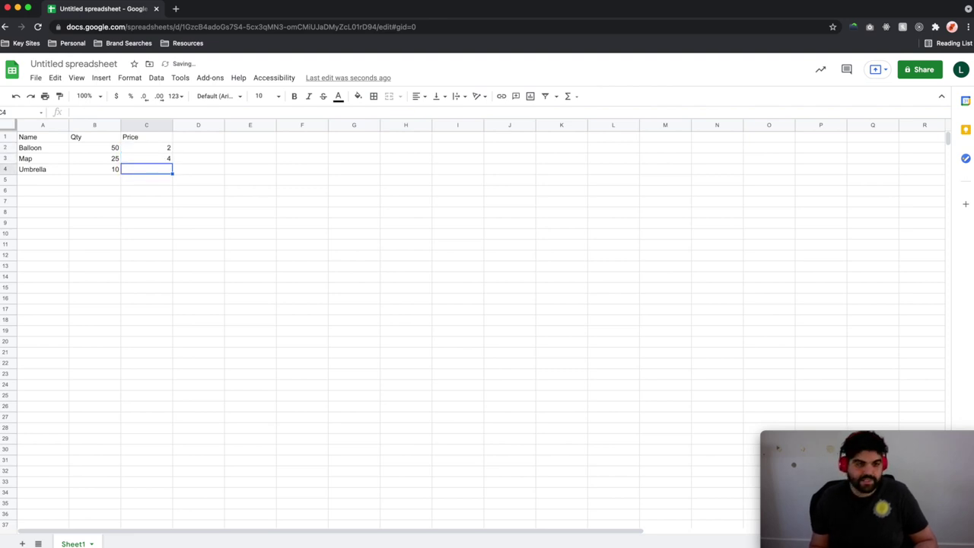
type("10")
key("Return")
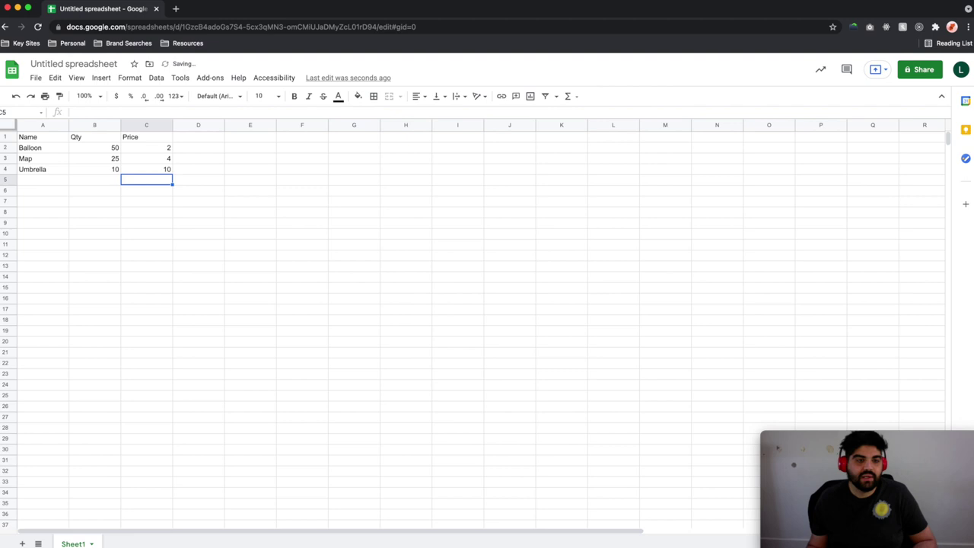
left_click(145, 170)
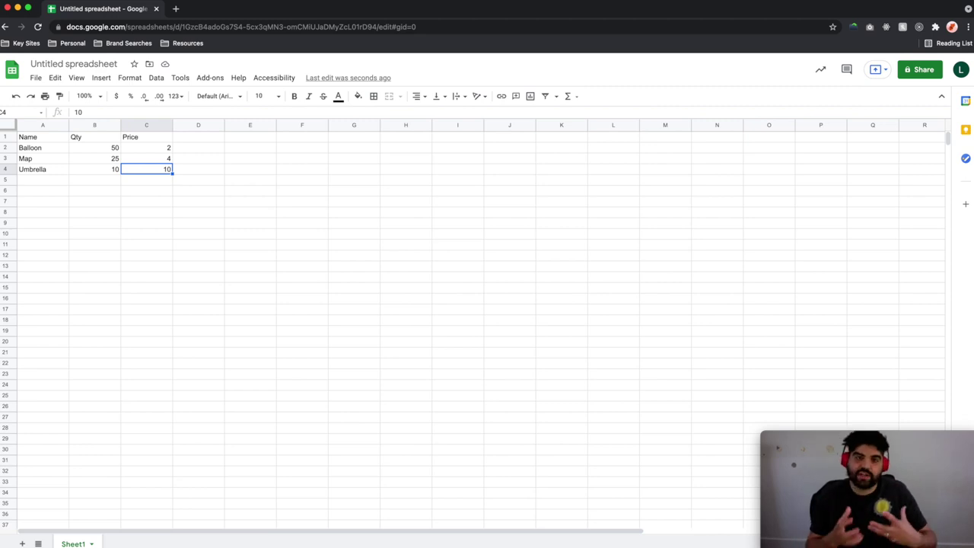
key("Right")
key("Up")
key("Up")
key("Up")
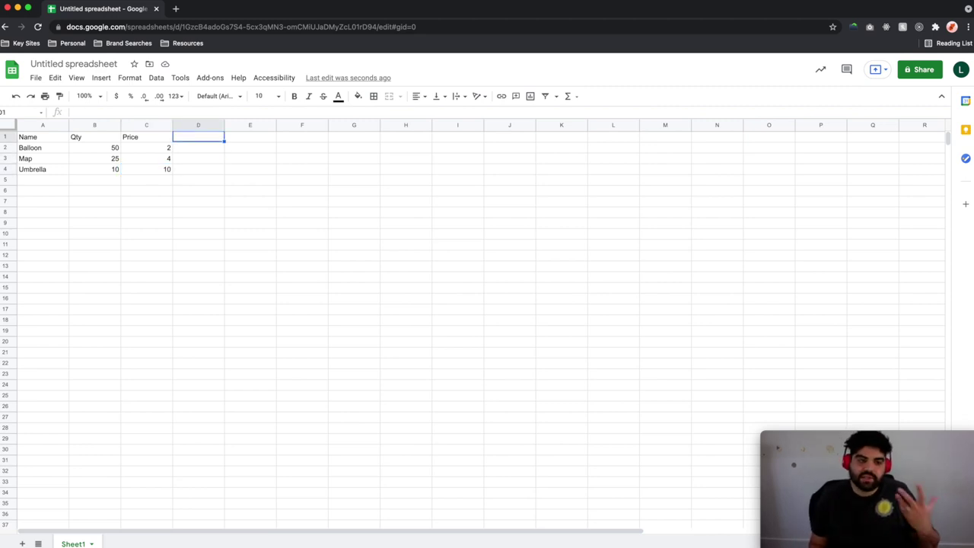
- Add a Price (USD) header in D1 and a =GOOGLEFINANCE("Currency:AUDUSD")*C2 conversion formula below it
type("Price (USD)")
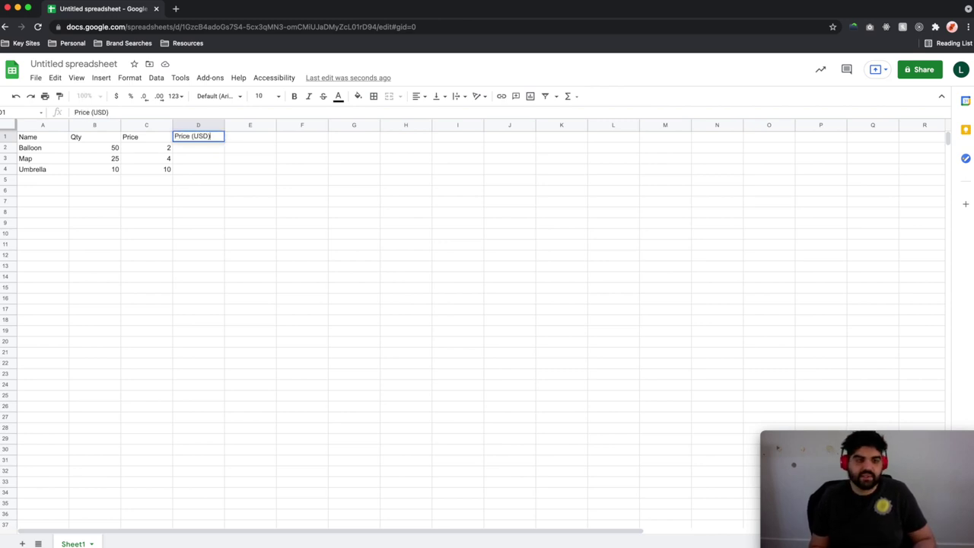
key("Return")
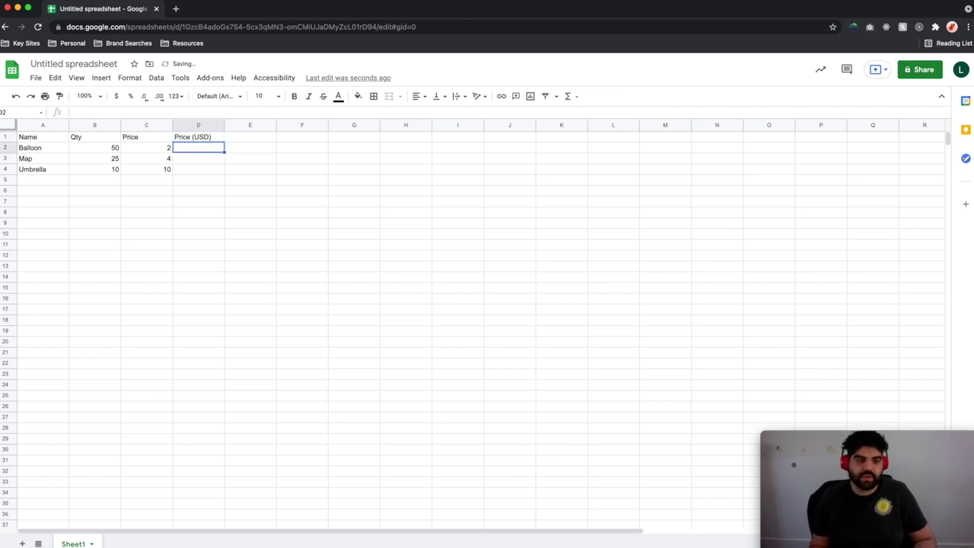
type("=GOOGLE")
left_click(230, 169)
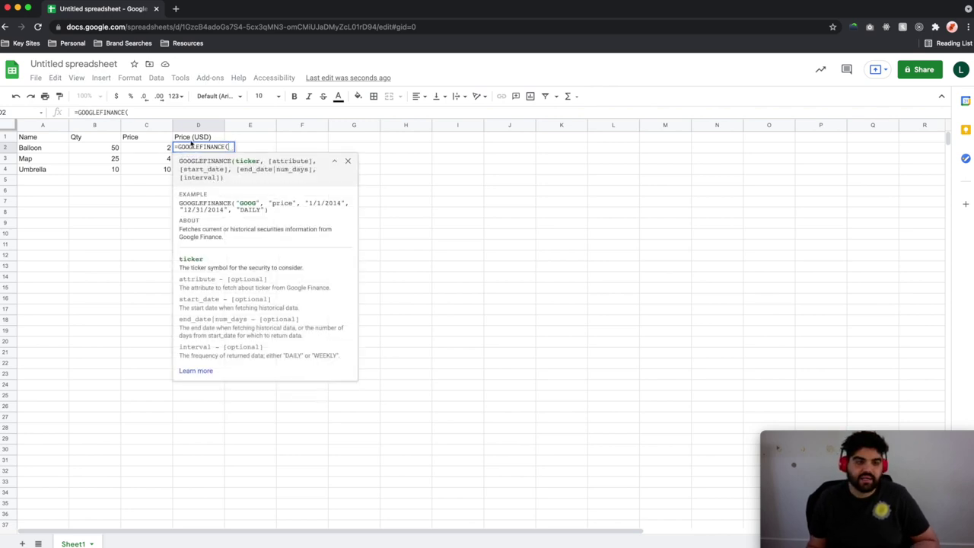
key("Escape")
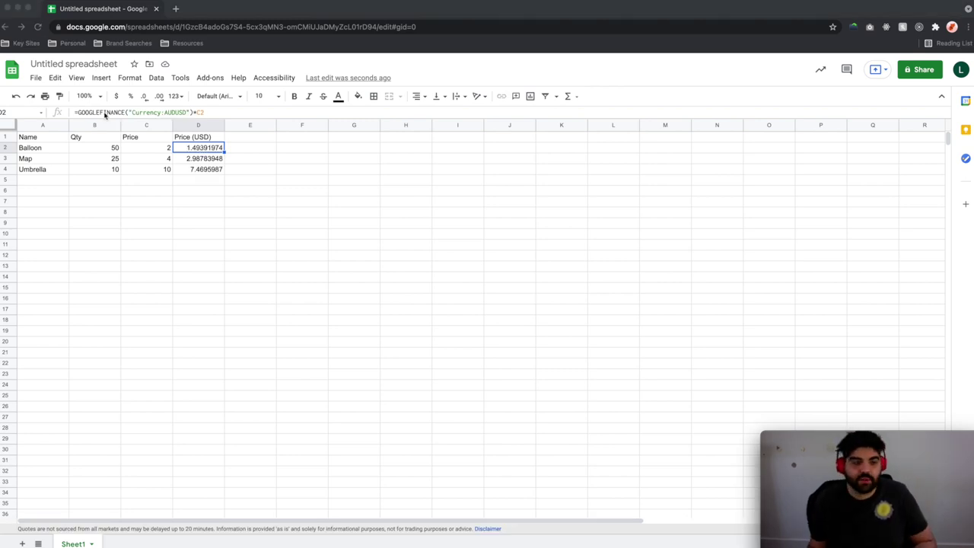
left_click(129, 112)
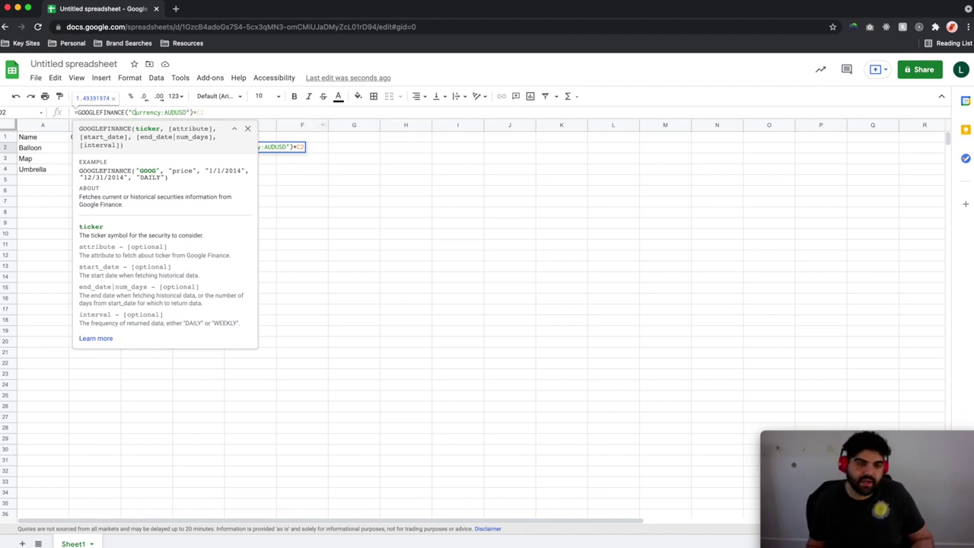
key("Escape")
key("Left")
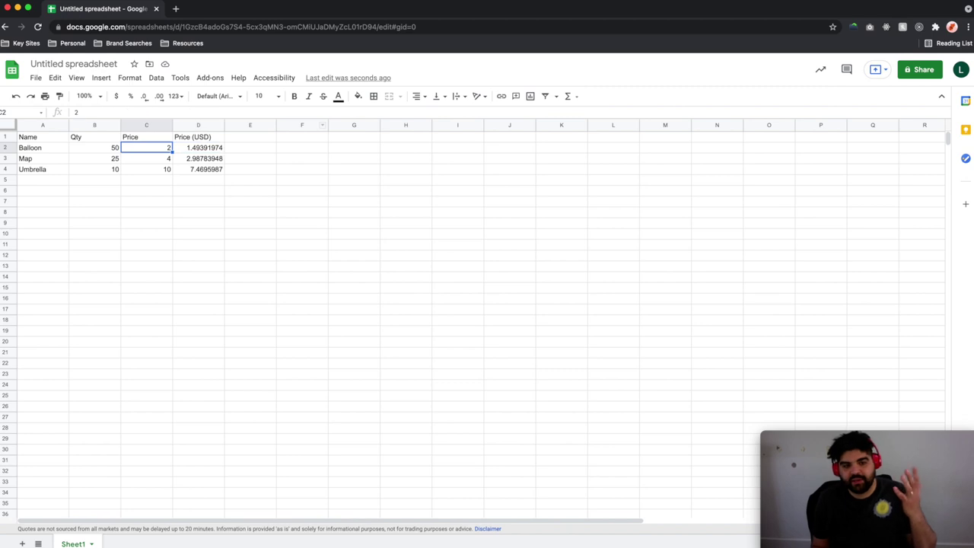
key("Right")
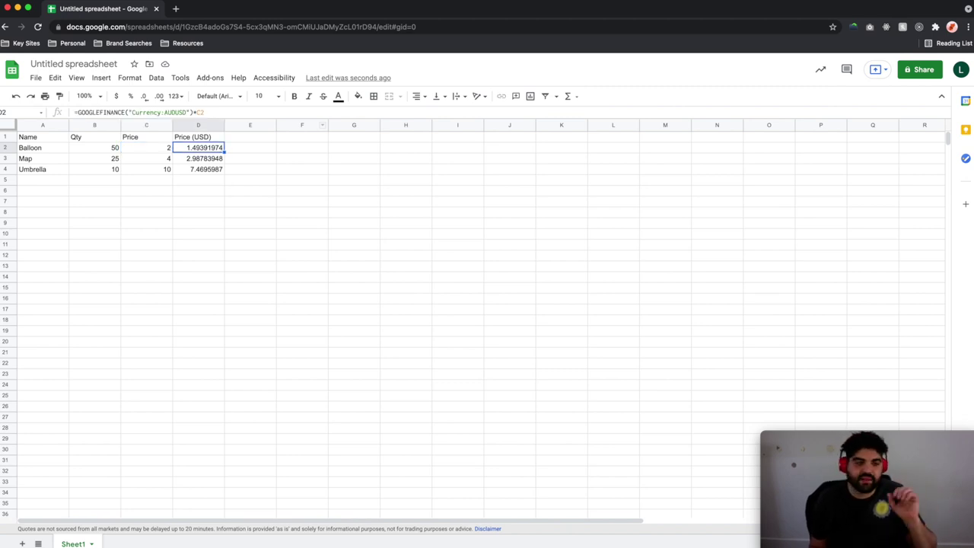
- Change the D1 header to PriceUSD
key("Up")
key("Return")
key("BackSpace")
key("BackSpace")
key("BackSpace")
key("BackSpace")
key("BackSpace")
key("BackSpace")
key("BackSpace")
type("USD")
key("Return")
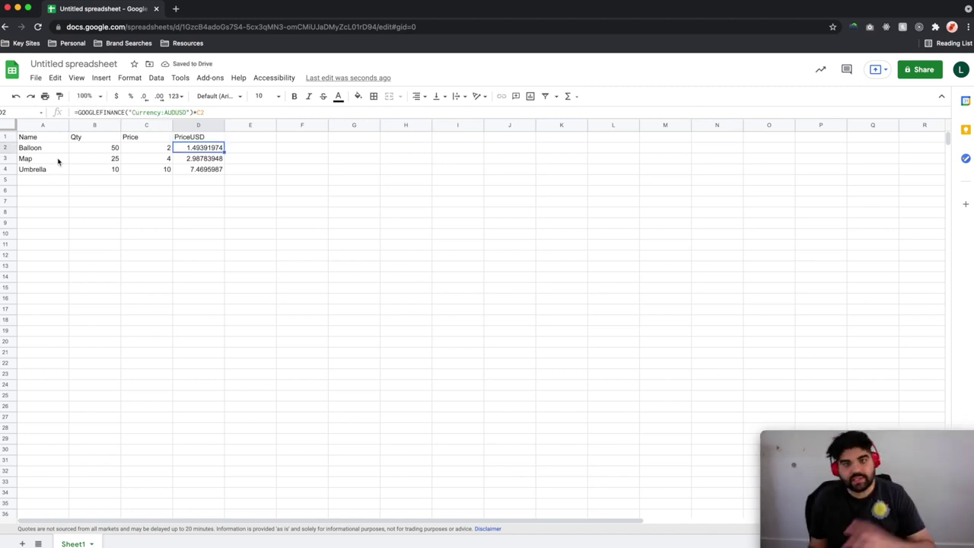
- Retitle the spreadsheet from Untitled spreadsheet to 'Testing Realtime Data'
left_click(66, 66)
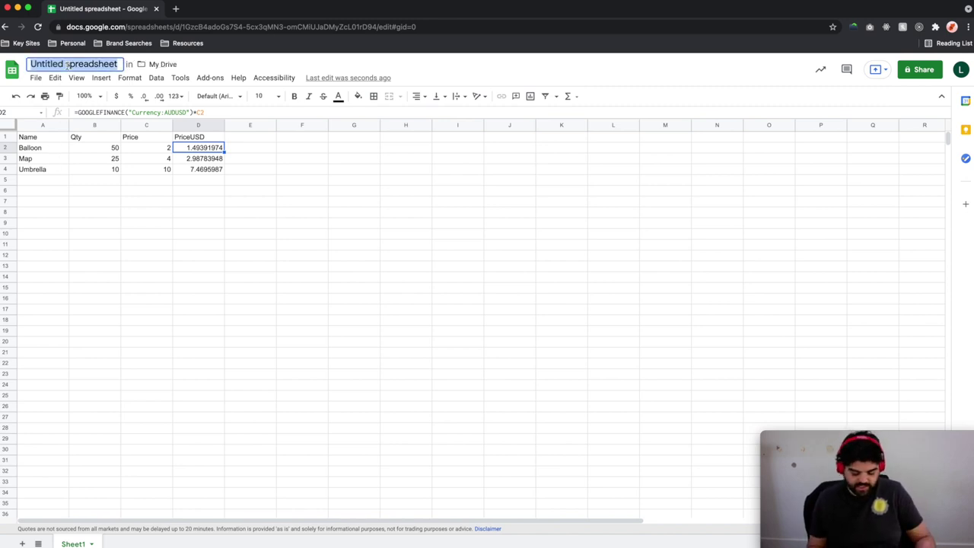
type("Testing")
type("R")
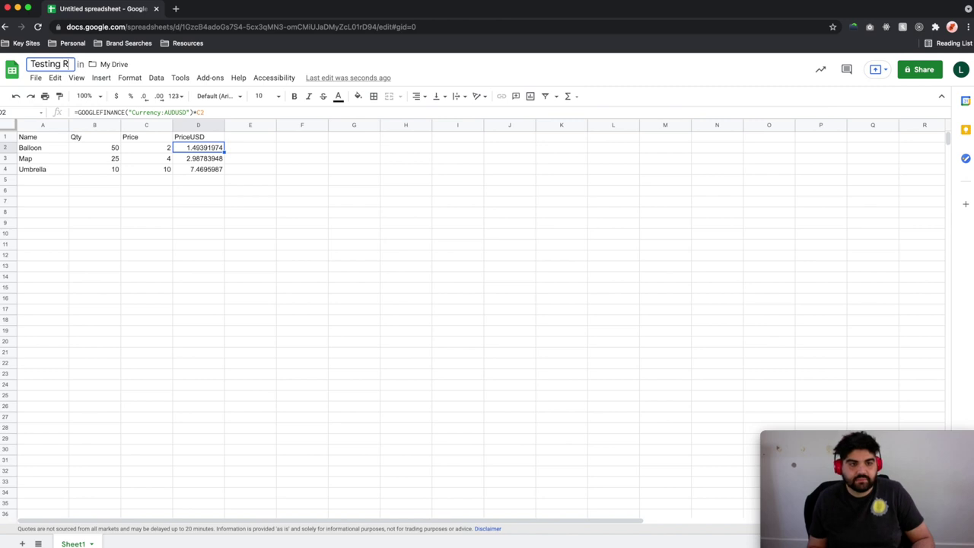
type("ealtime Data")
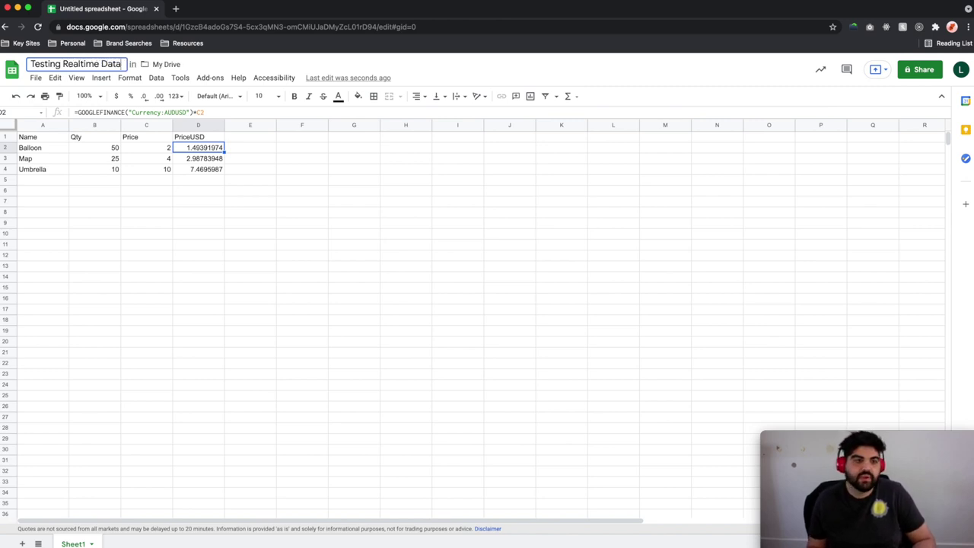
key("Return")
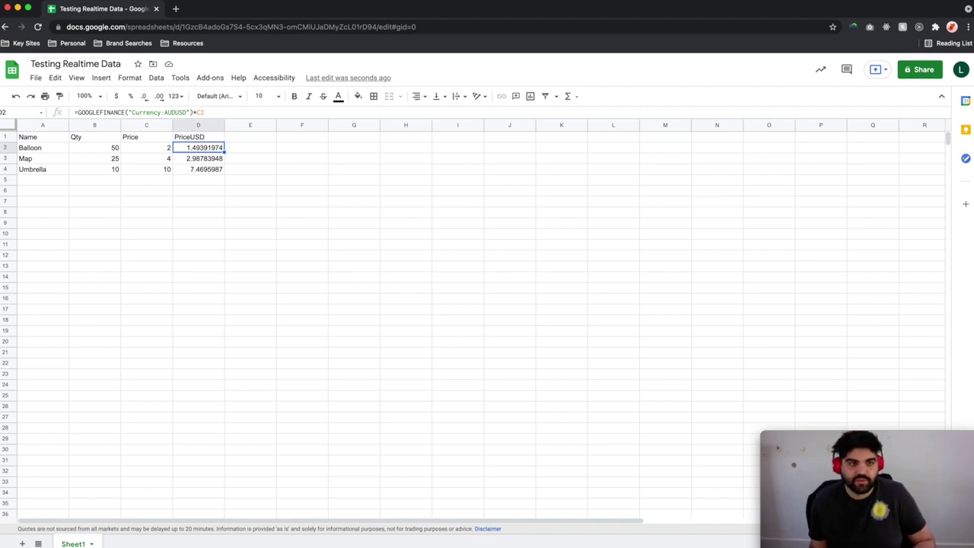
- Bring up the Publish to the web dialog from the File menu
left_click(37, 78)
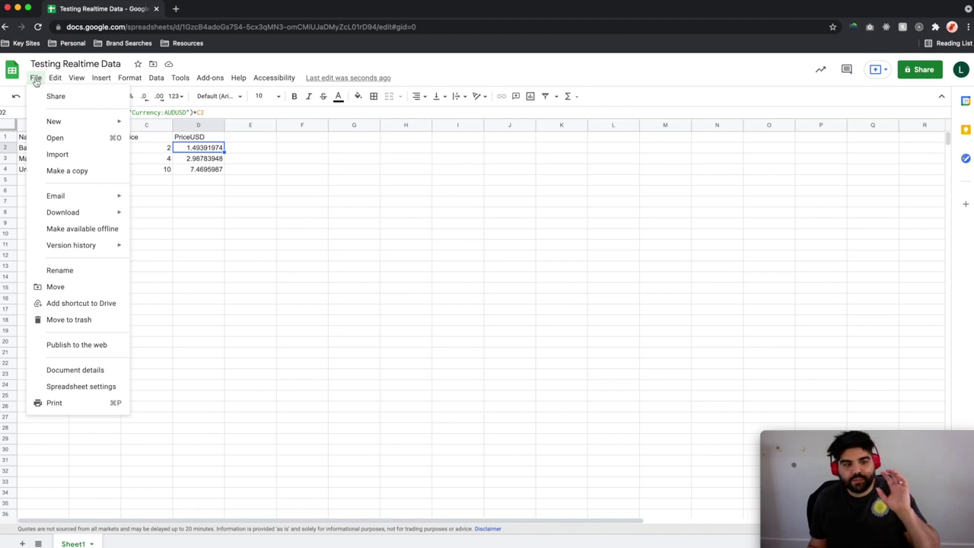
left_click(92, 345)
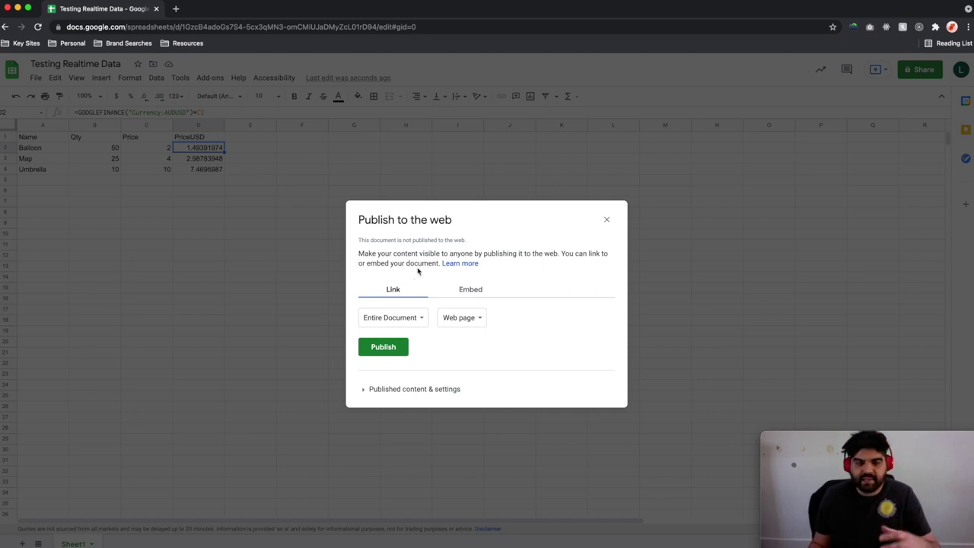
- Publish only Sheet1 as a web page with automatic republishing, and confirm
left_click(404, 318)
left_click(466, 319)
left_click(417, 320)
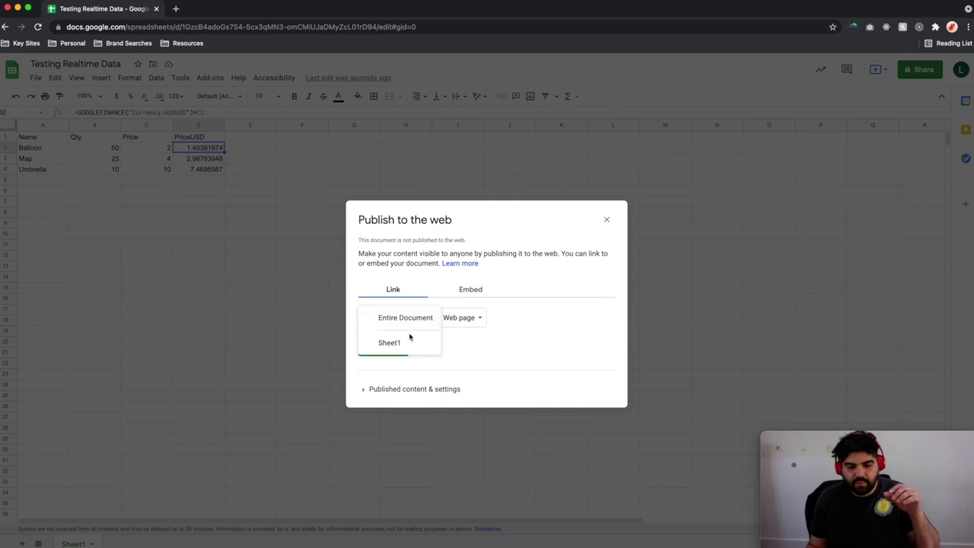
left_click(406, 343)
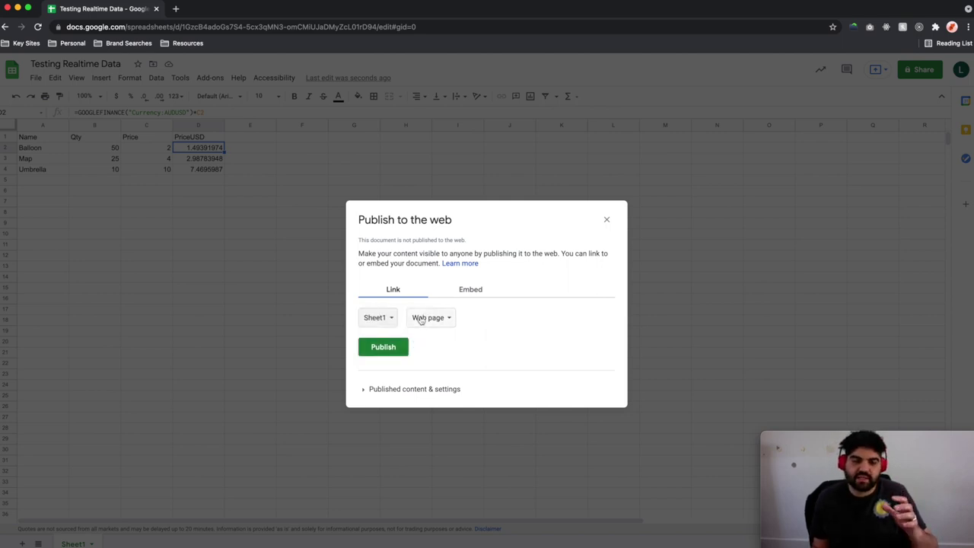
left_click(421, 319)
left_click(421, 319)
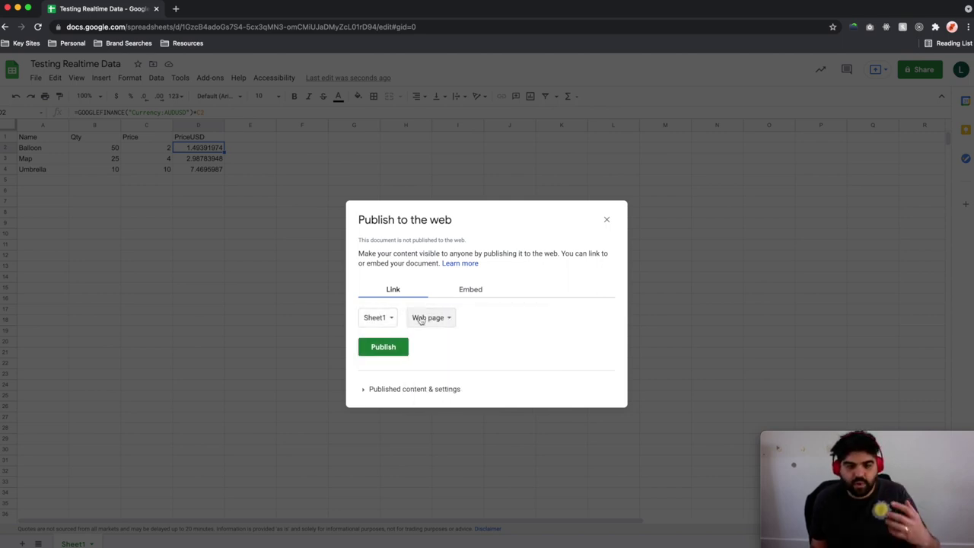
left_click(396, 388)
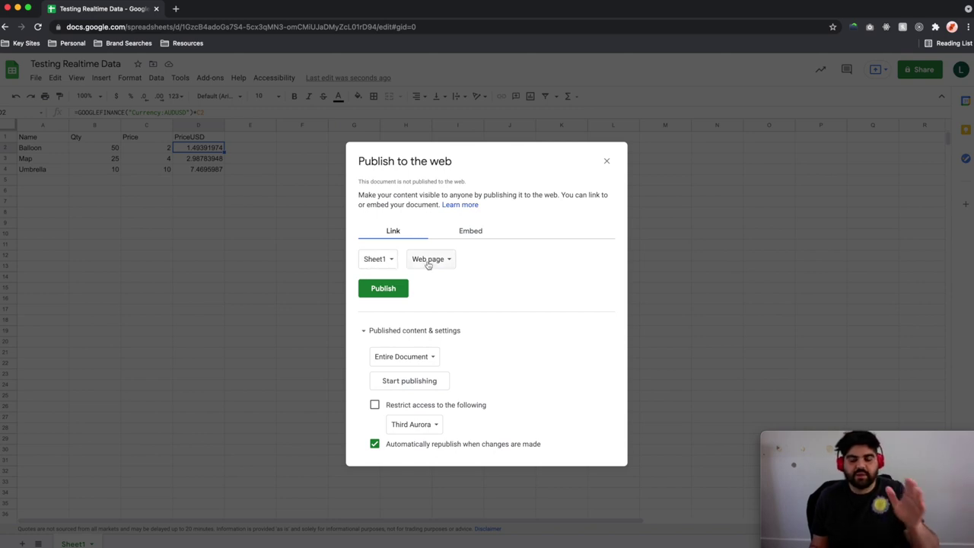
left_click(389, 286)
left_click(578, 81)
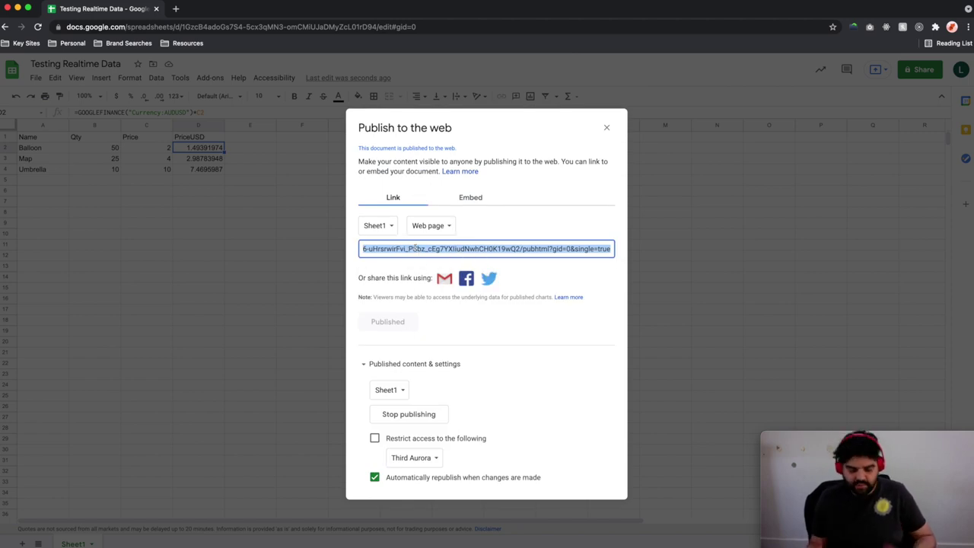
- Load the published Sheet1 link in a new browser tab and close the publishing dialog
key("super+t")
type("https://docs.google.com/spreadsheets/d/e/2PACX-1vT3s8SCDCHltF-VHOHhpkgjgBCsXtXlavlJED46-uHrsrwirFvi_PSbz_cEg7YXliudNwhCH0K19wQ2/pubhtml?gid=0&single=true")
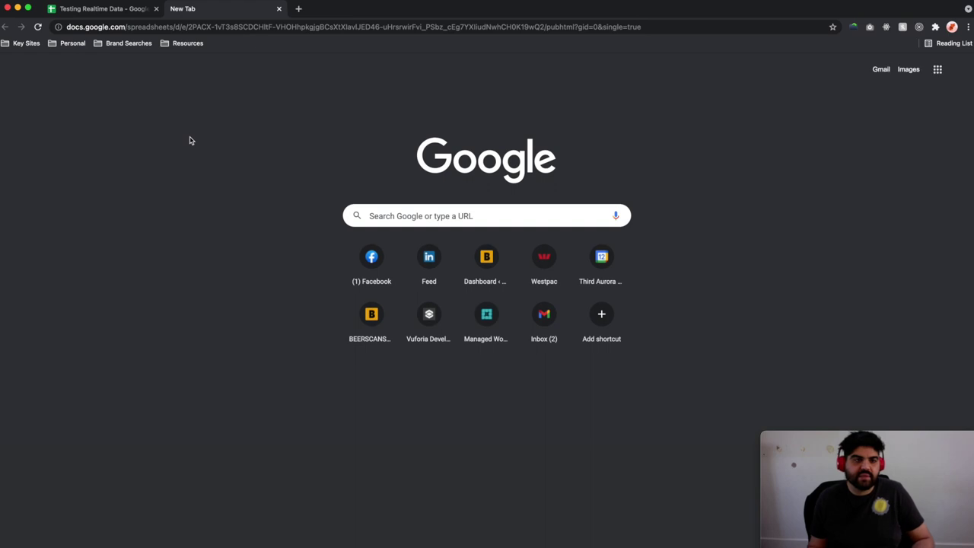
key("Return")
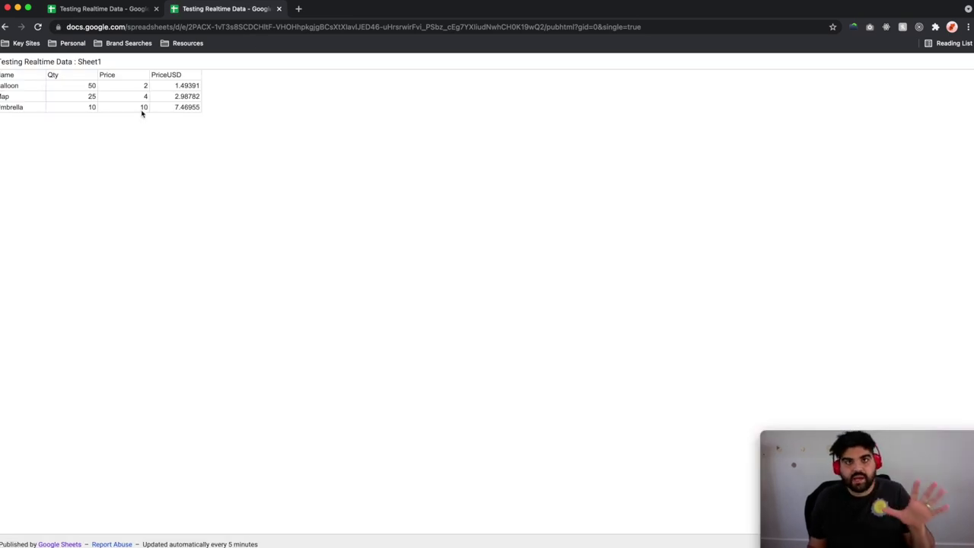
left_click(136, 17)
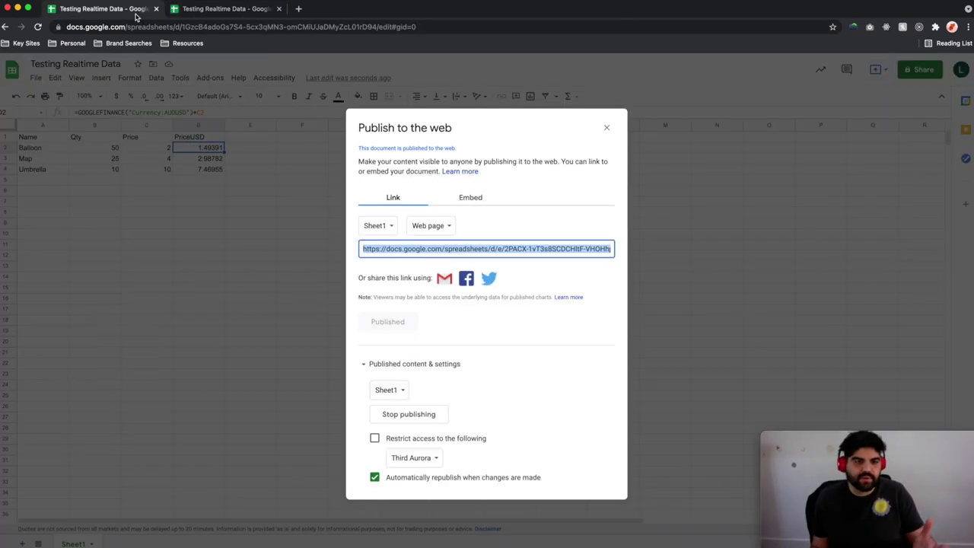
left_click(605, 127)
- Change Balloon's Qty in B2 to 49 and reload the published page to confirm the update
left_click(112, 149)
type("49")
key("Return")
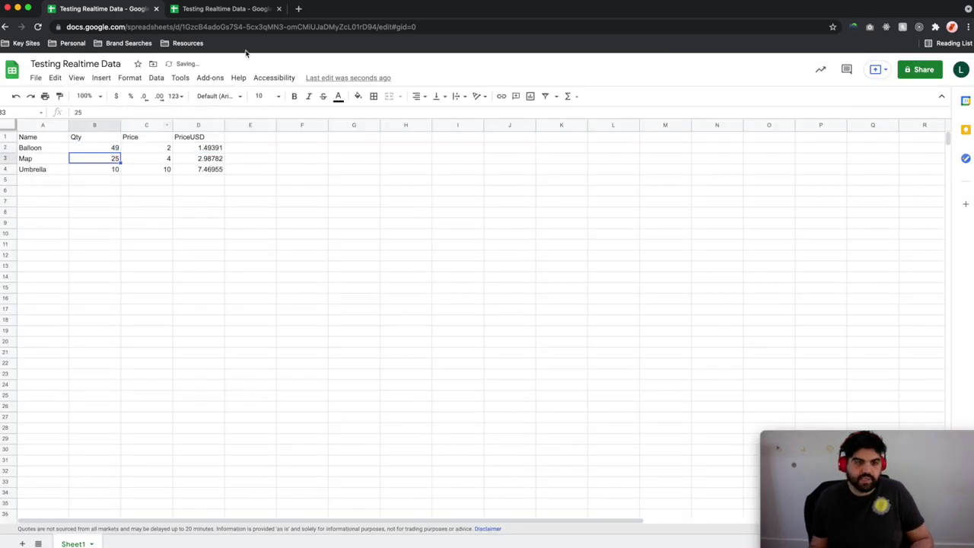
left_click(236, 11)
key("super+r")
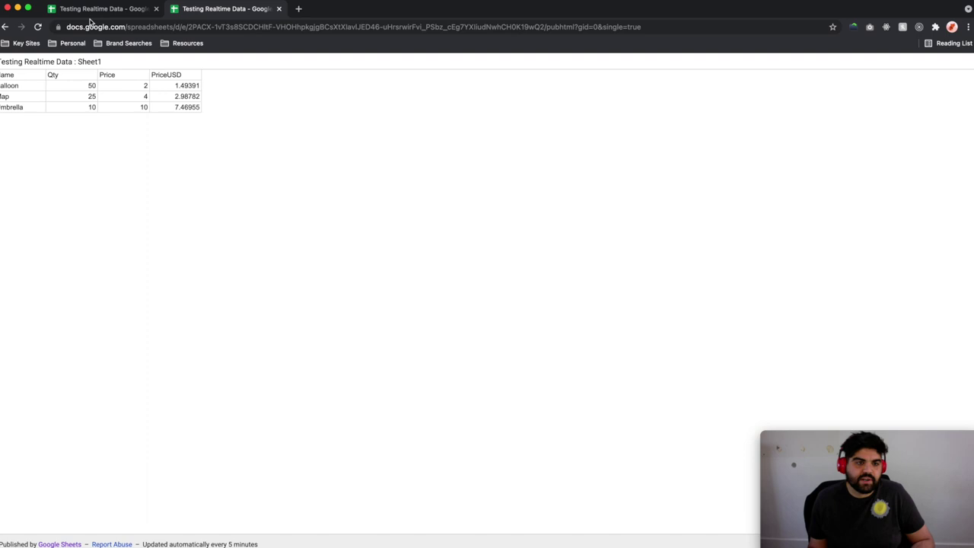
key("super+r")
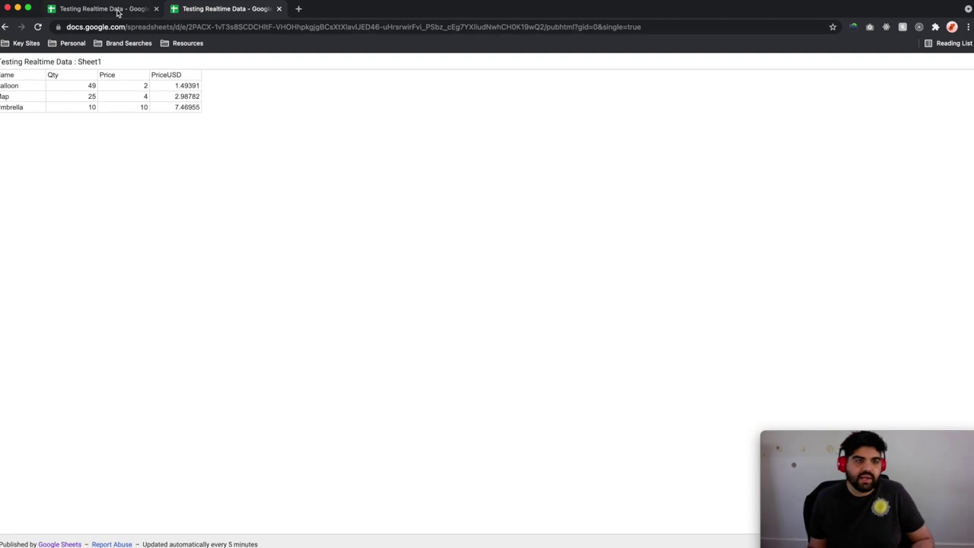
- Restore Balloon's Qty in B2 to 50
left_click(118, 12)
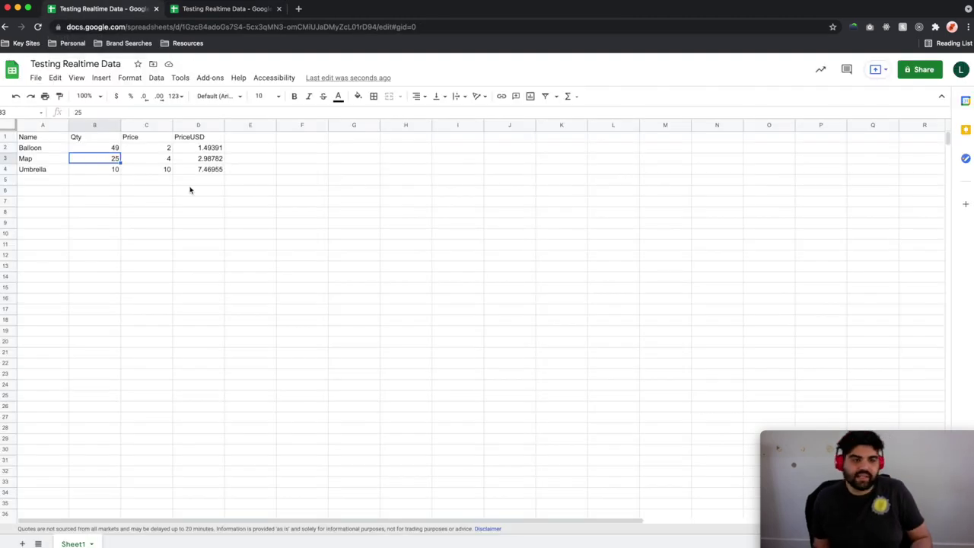
key("Up")
type("50")
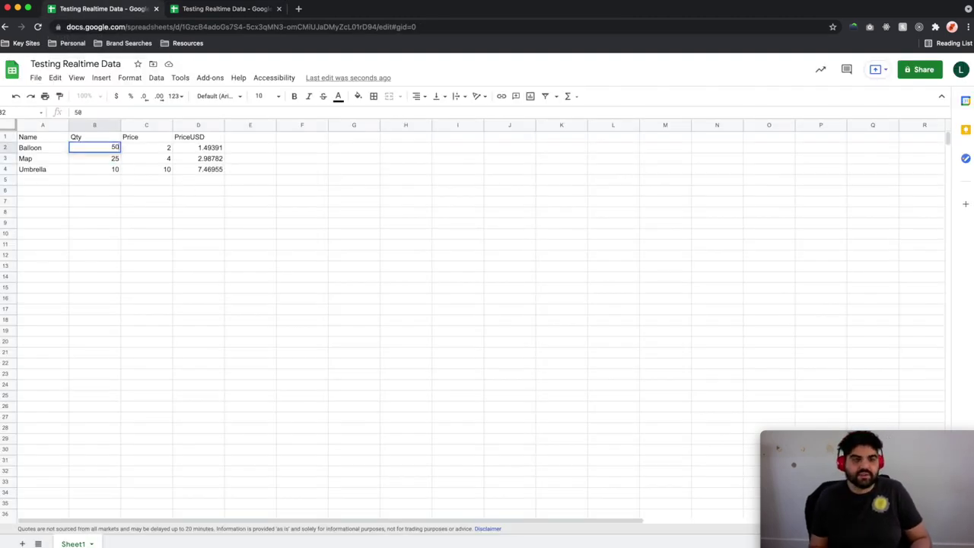
key("Return")
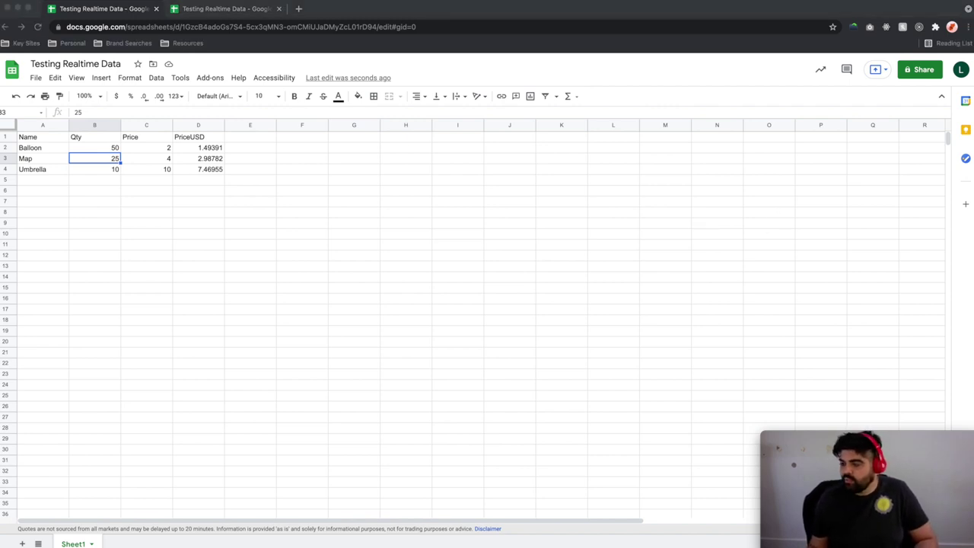
- Open a blank Chrome tab and paste the JSON feed URL template into a plain-text TextEdit note
left_click(300, 9)
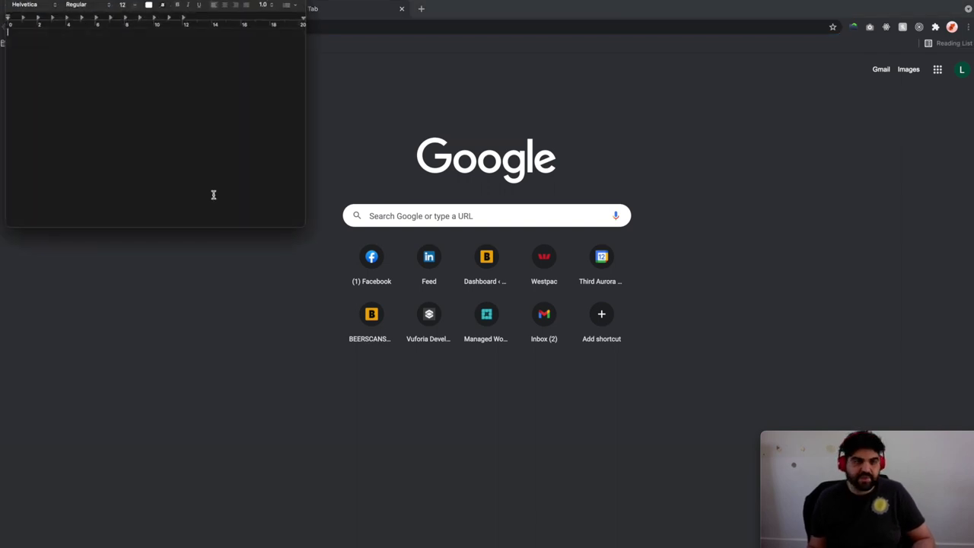
key("super+shift+t")
type("https://spreadsheets.google.com/feeds/list/<ID>/od6/public/values?alt=json")
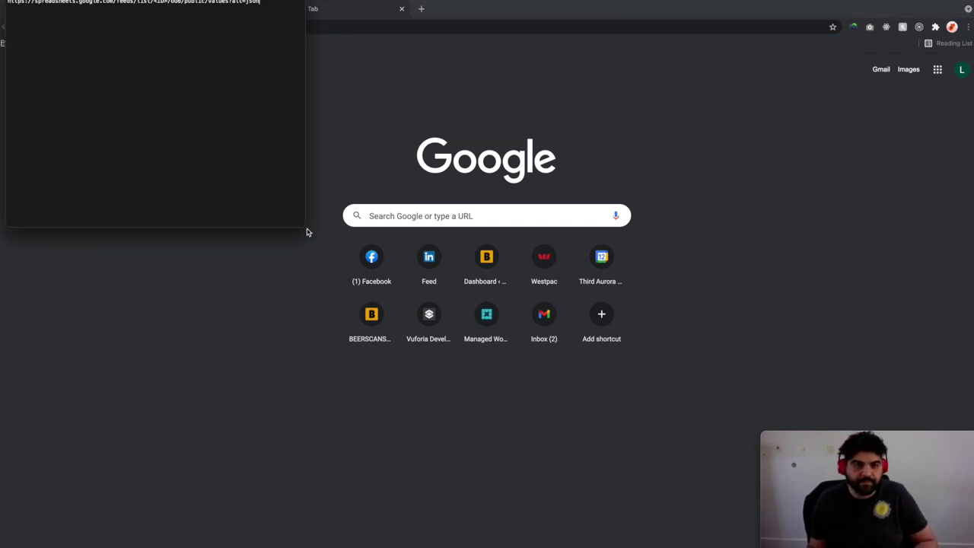
left_click_drag(303, 226, 506, 295)
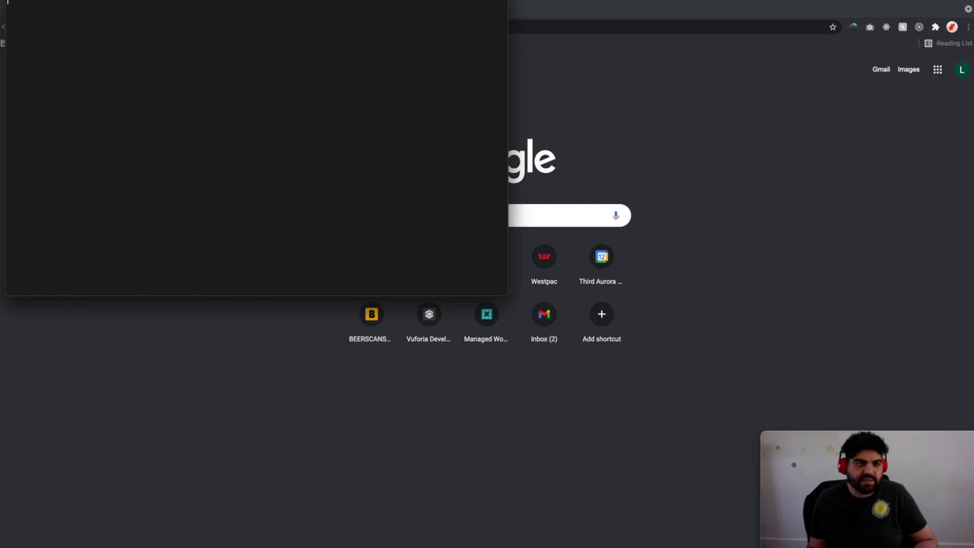
- Convert the note to rich text and enlarge the feed URL to 24 pt
key("super+shift+t")
key("super+a")
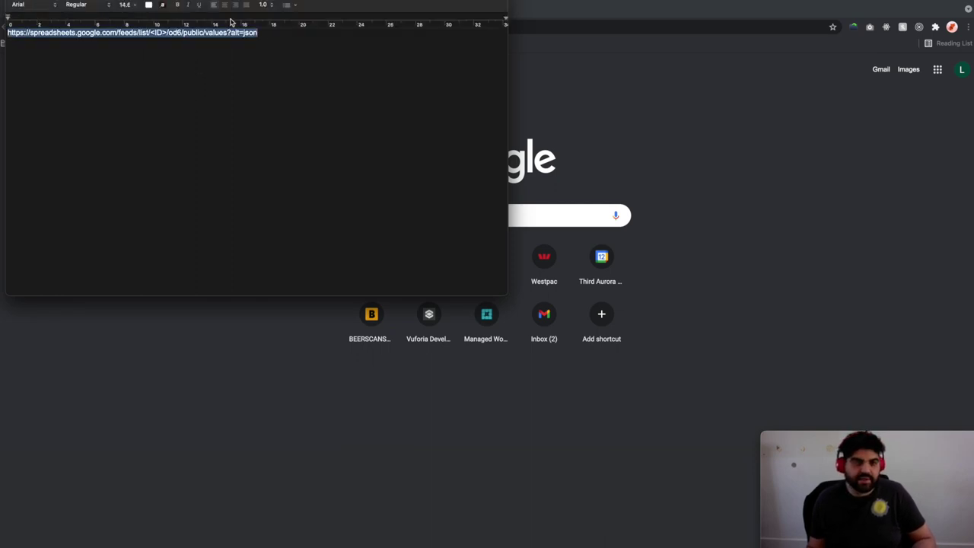
left_click(133, 5)
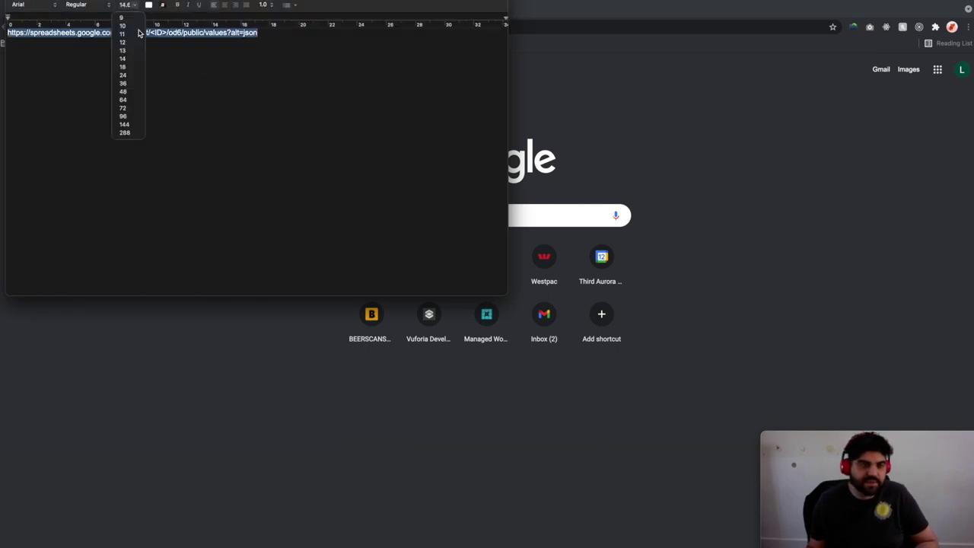
left_click(125, 79)
left_click(428, 187)
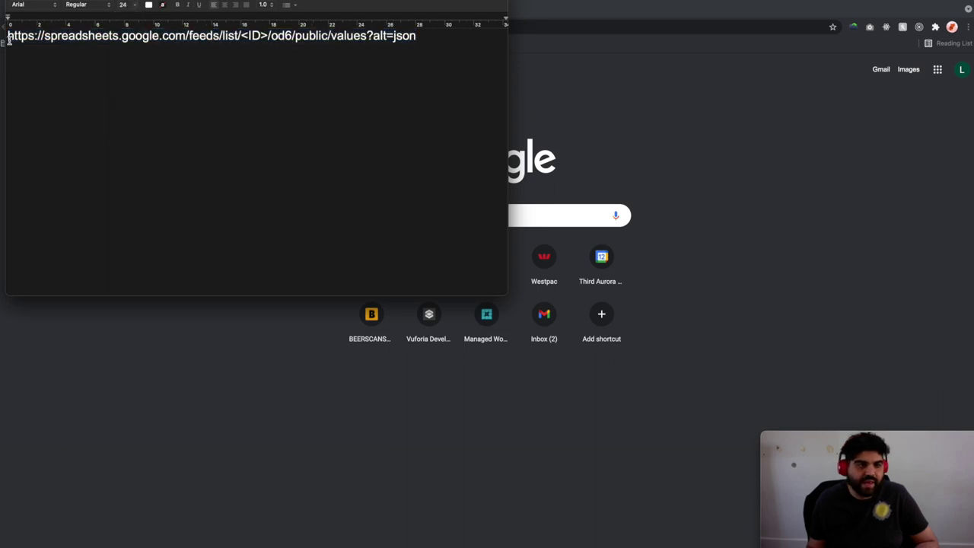
left_click_drag(6, 35, 188, 36)
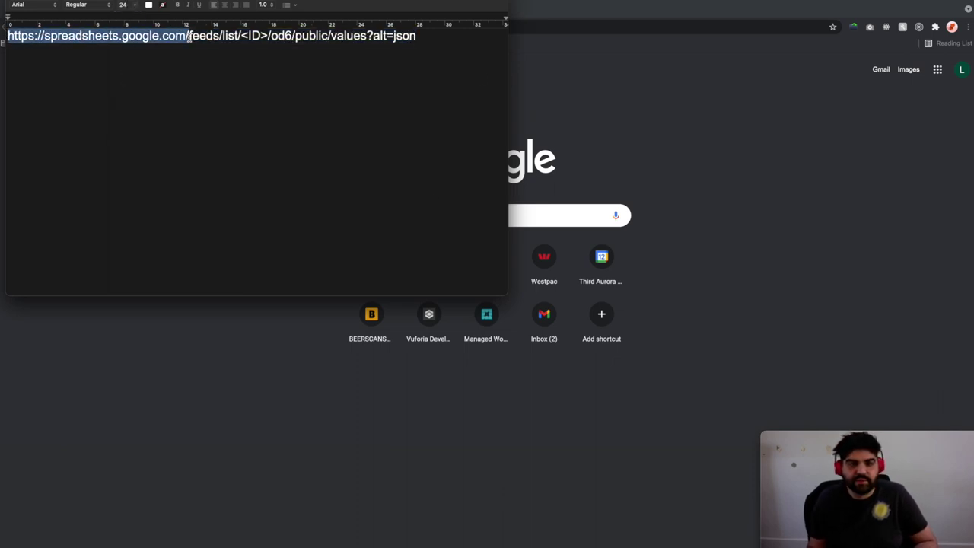
left_click(188, 36)
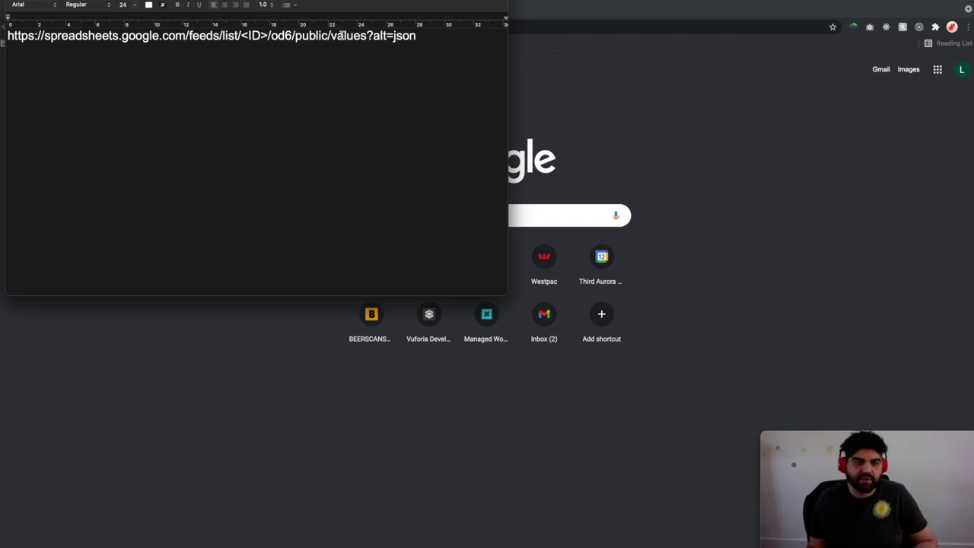
left_click(597, 17)
left_click(203, 11)
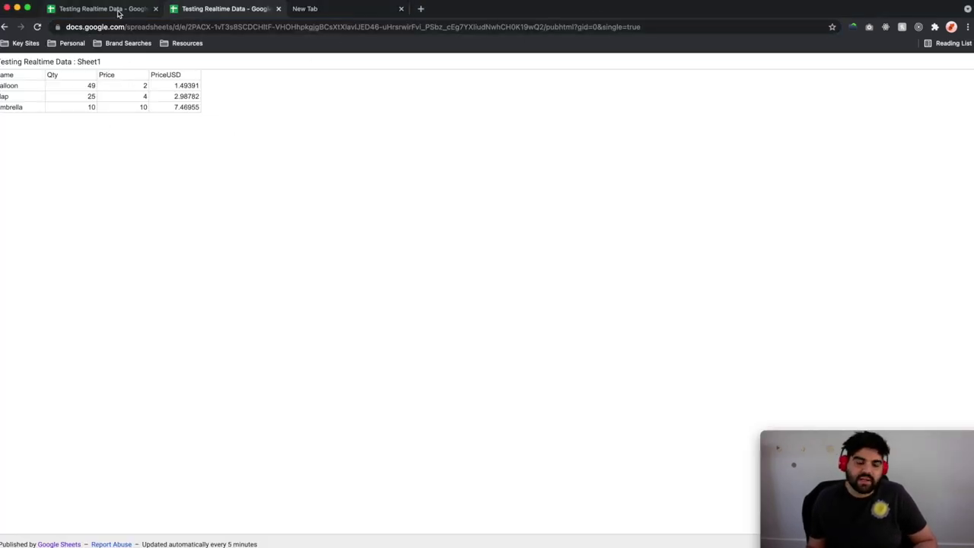
- Copy the spreadsheet ID from the editor tab's address bar
left_click(117, 11)
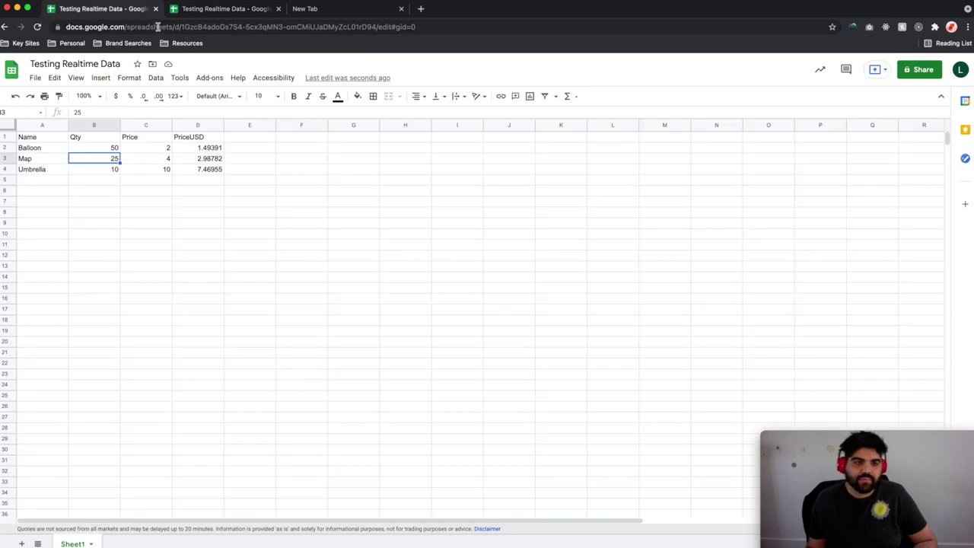
left_click(190, 27)
left_click(193, 28)
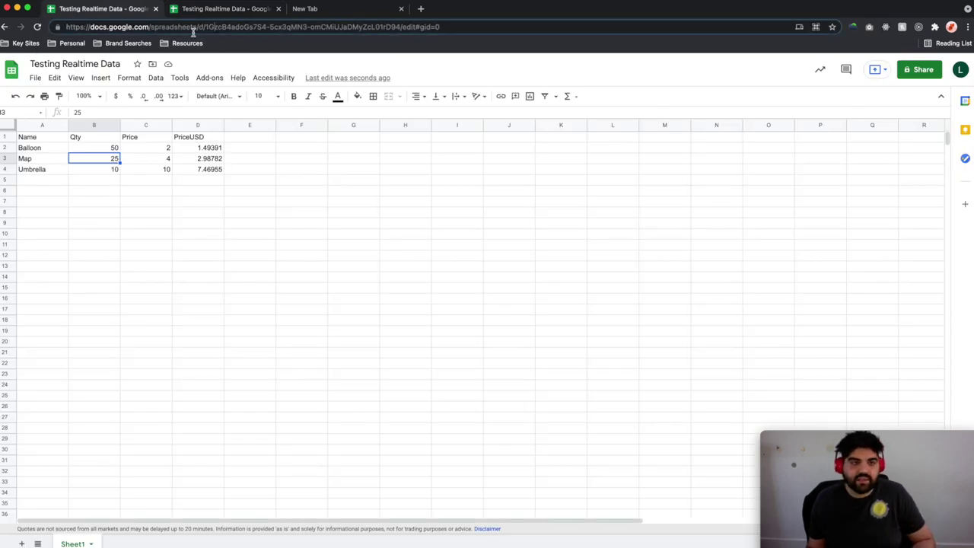
mouse_move(203, 27)
left_mouse_down()
mouse_move(395, 26)
mouse_move(207, 26)
left_mouse_up()
key("super+c")
left_click(393, 27)
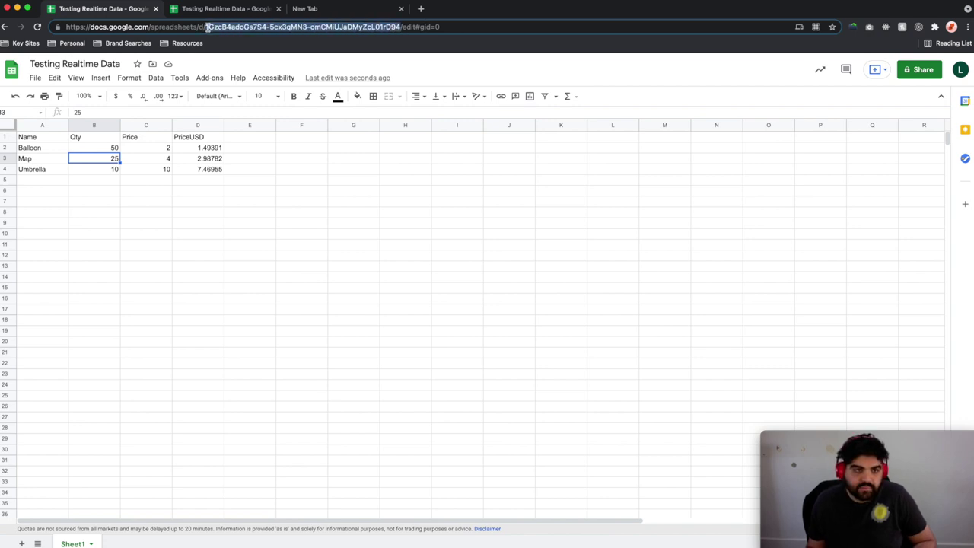
- Replace <ID> in the TextEdit feed URL with the spreadsheet ID and copy the full URL
left_click(333, 13)
key("super+Tab")
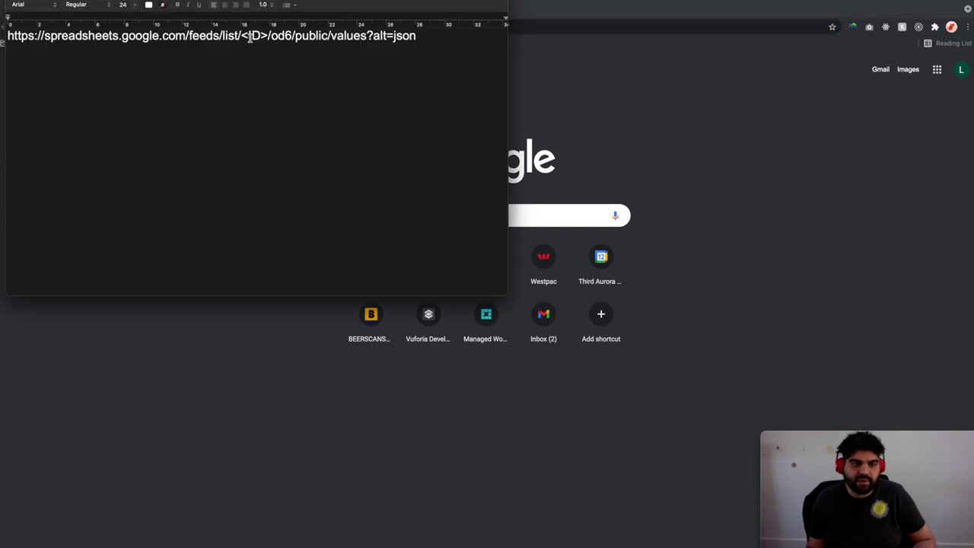
left_click_drag(241, 35, 263, 36)
key("super+v")
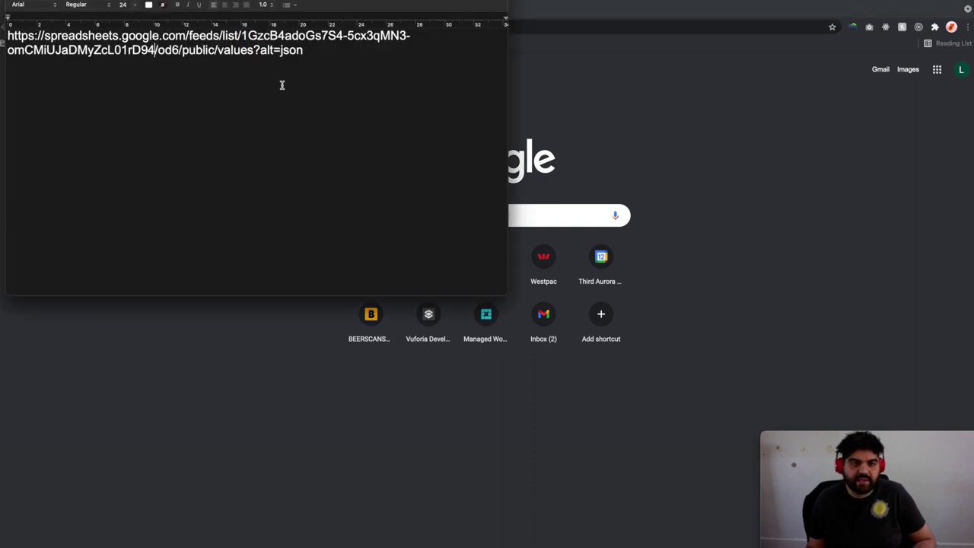
key("super+a")
key("super+c")
- Load the completed JSON feed URL in the new Chrome tab
left_click(587, 30)
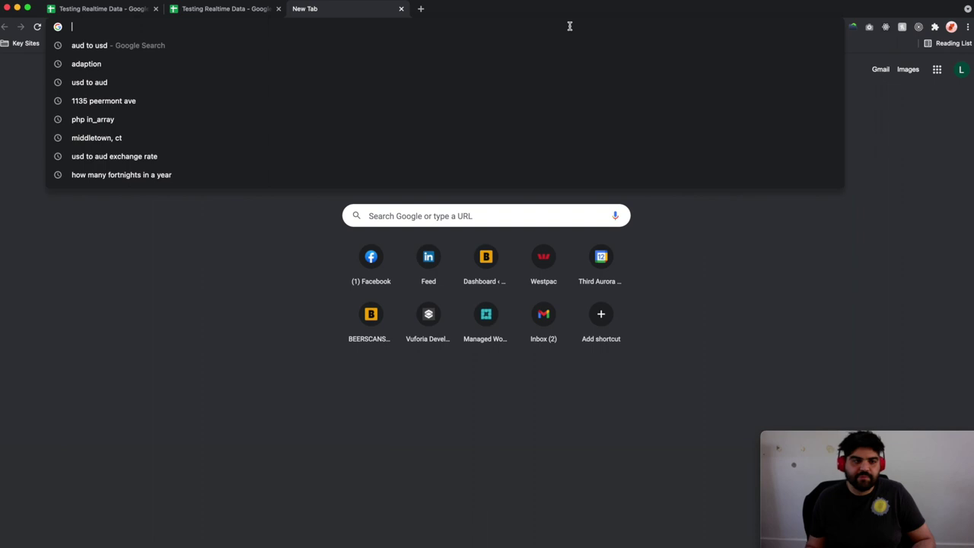
key("super+v")
key("Return")
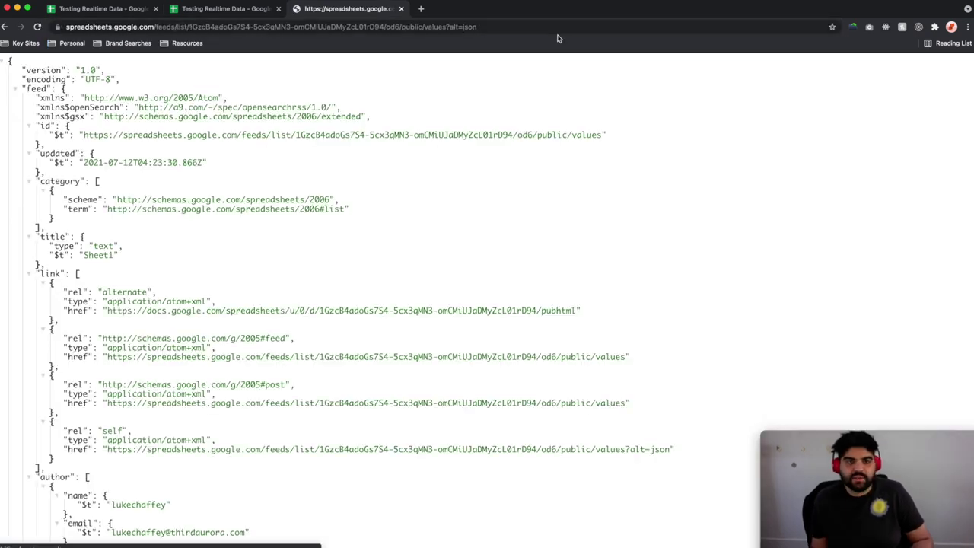